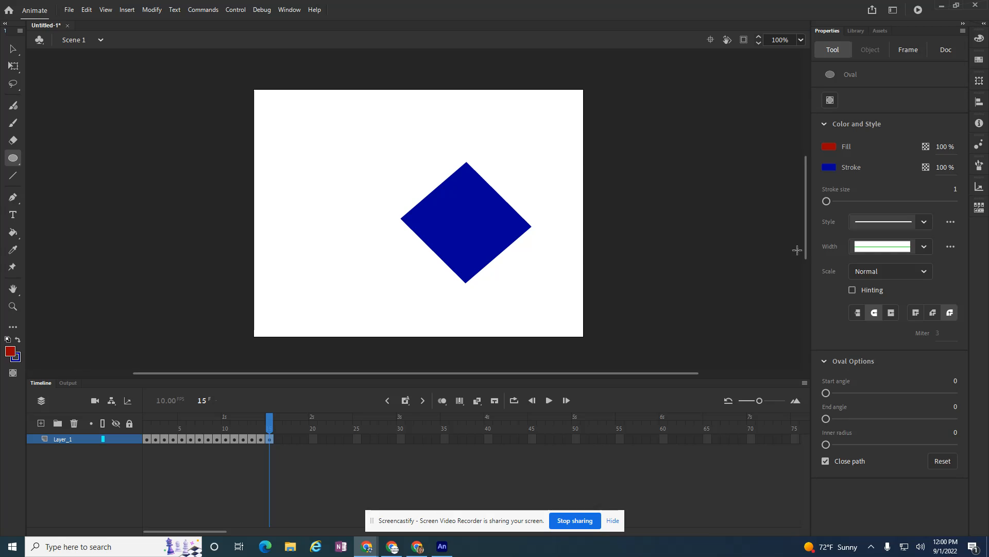
- Draw a red circle about 119.5 px wide in frame 15 and move it to overlap the blue diamond's left corner
drag(286, 114, 348, 177)
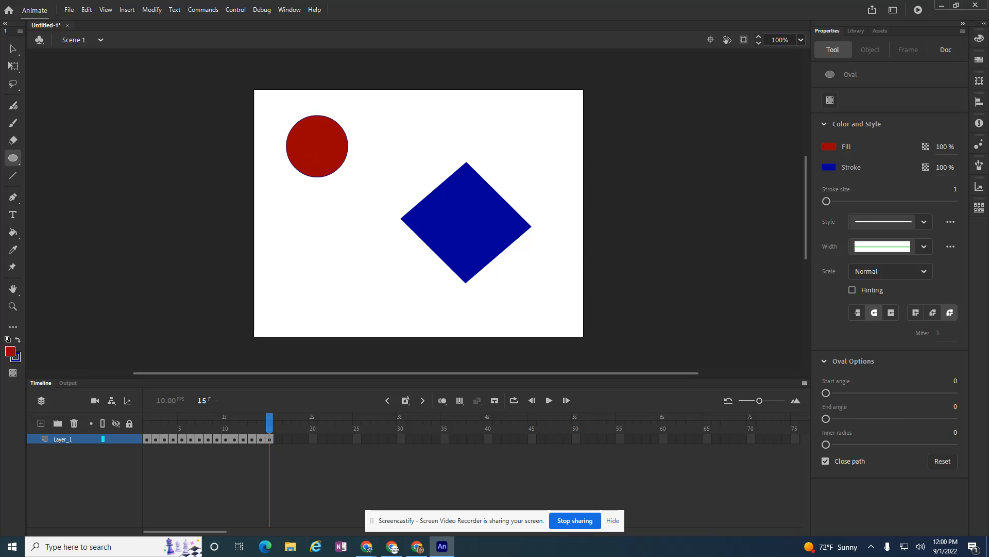
click(13, 49)
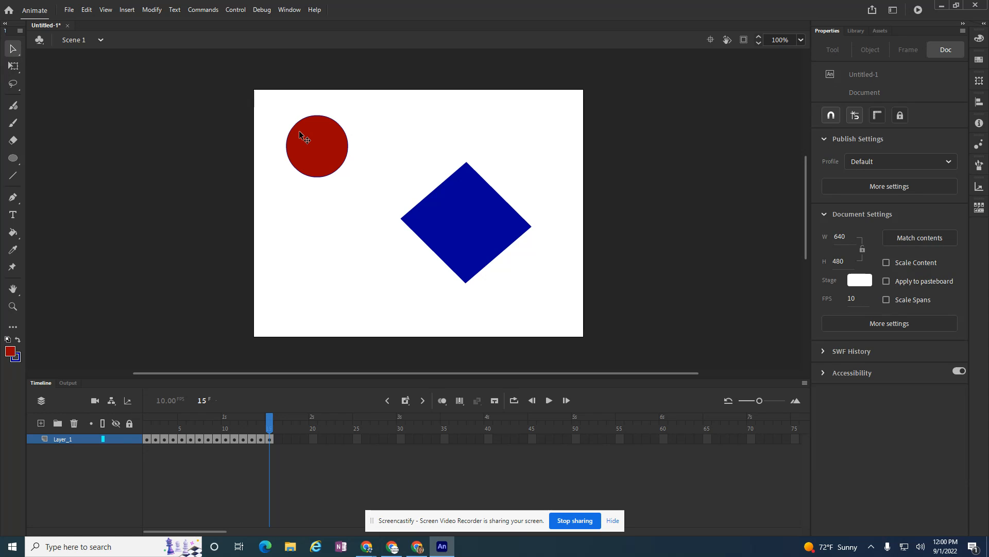
double_click(312, 162)
drag(321, 156, 394, 202)
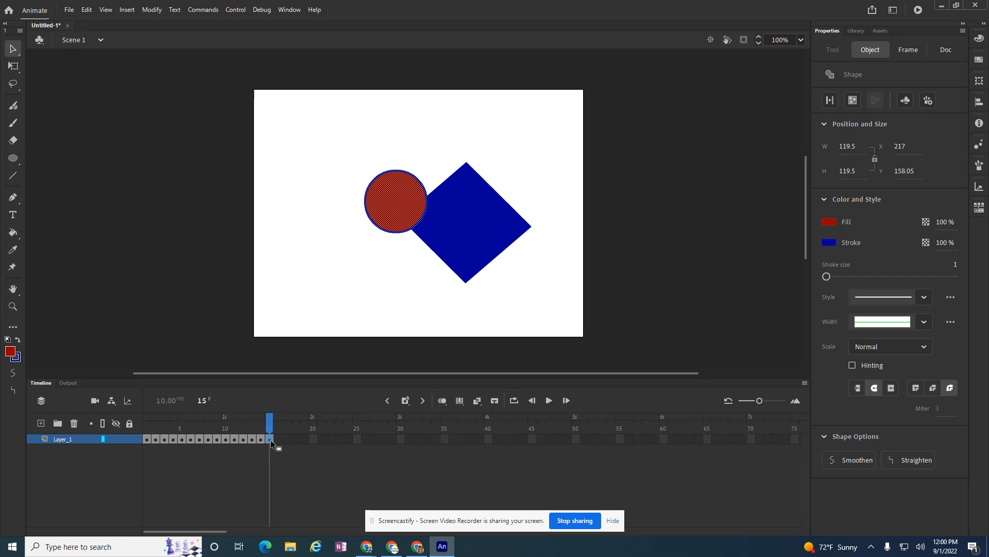
click(207, 214)
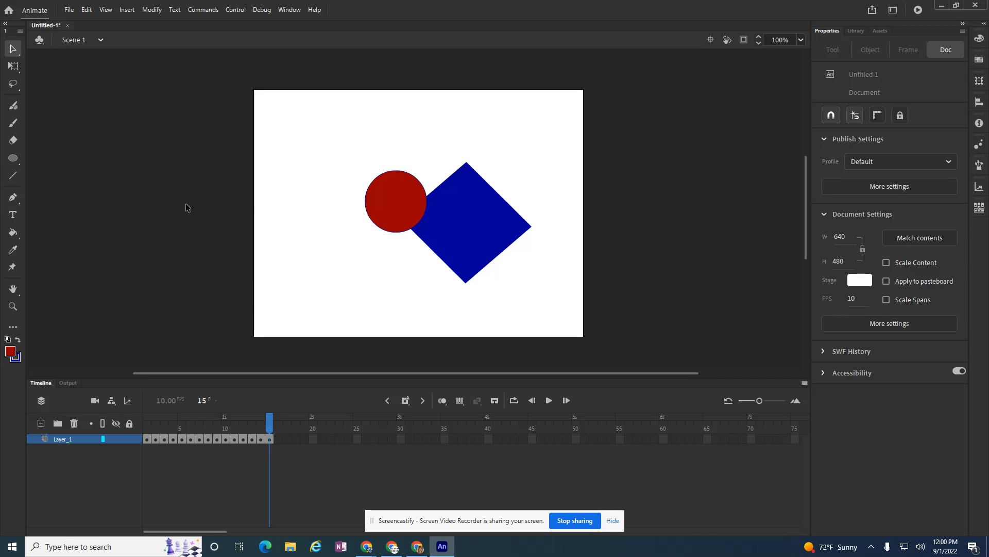
- Insert a keyframe at frame 16, try moving both shapes together, and undo the move
right_click(279, 443)
click(340, 215)
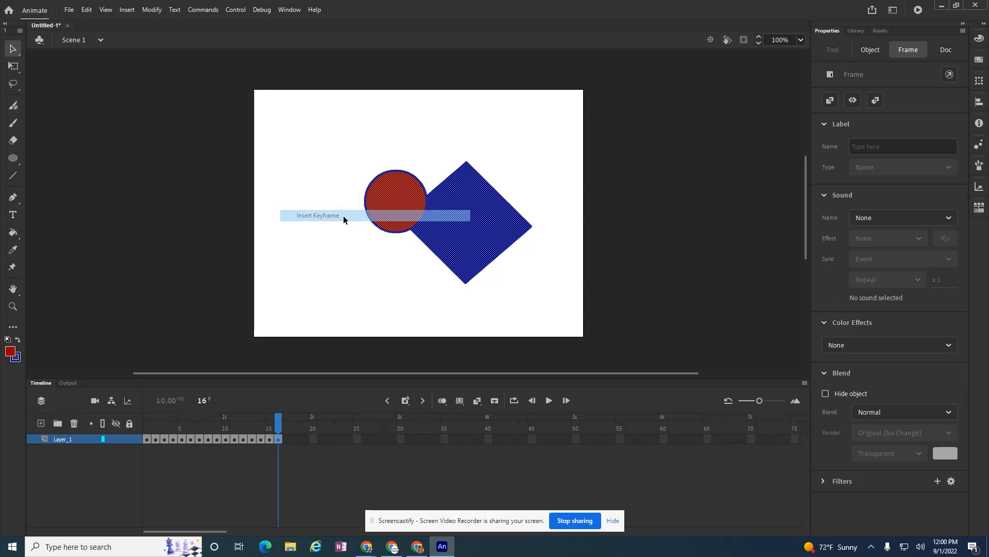
drag(388, 210, 403, 198)
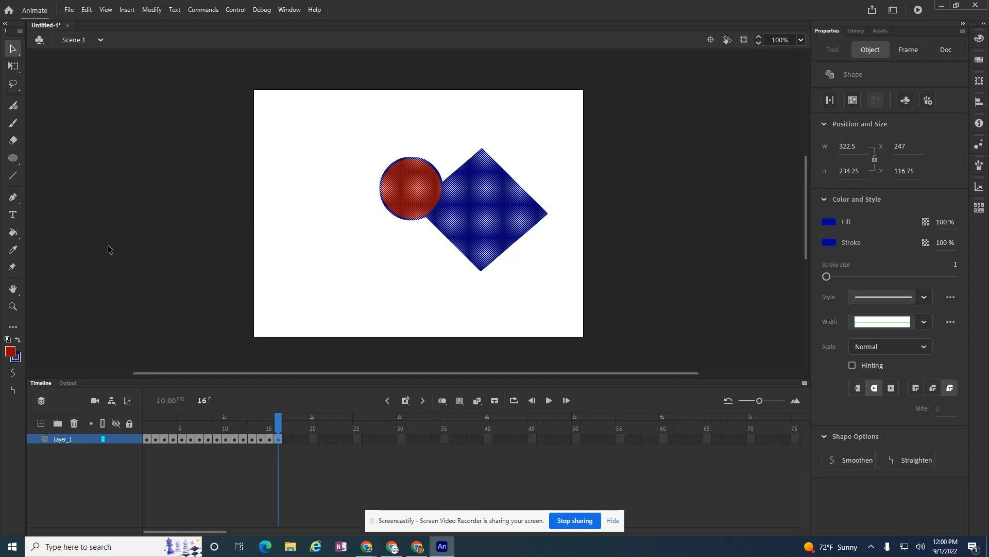
key(ctrl+z)
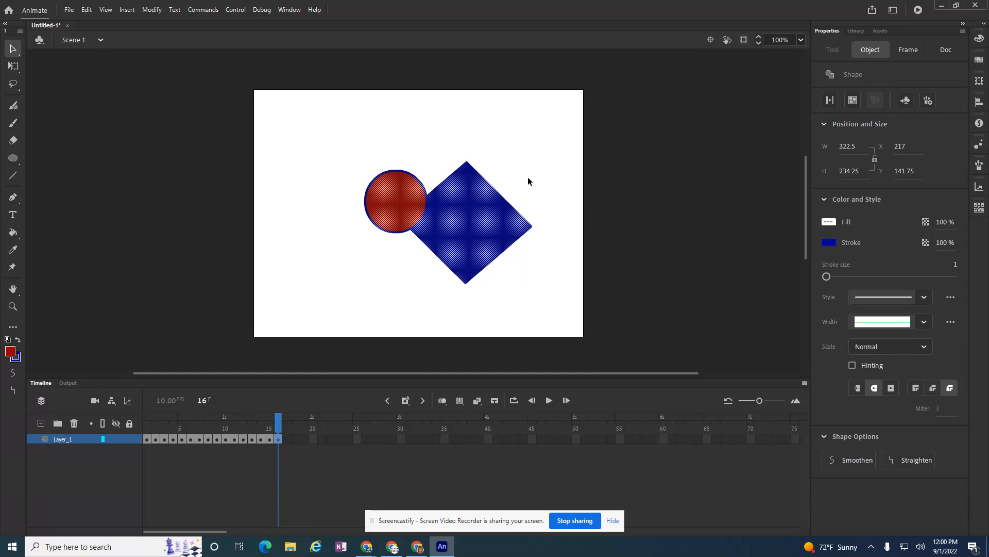
- In frame 16, pull the shapes apart: circle to about X 201, Y 141.75 and diamond to about X 345.5, Y 100.75
click(402, 106)
double_click(400, 198)
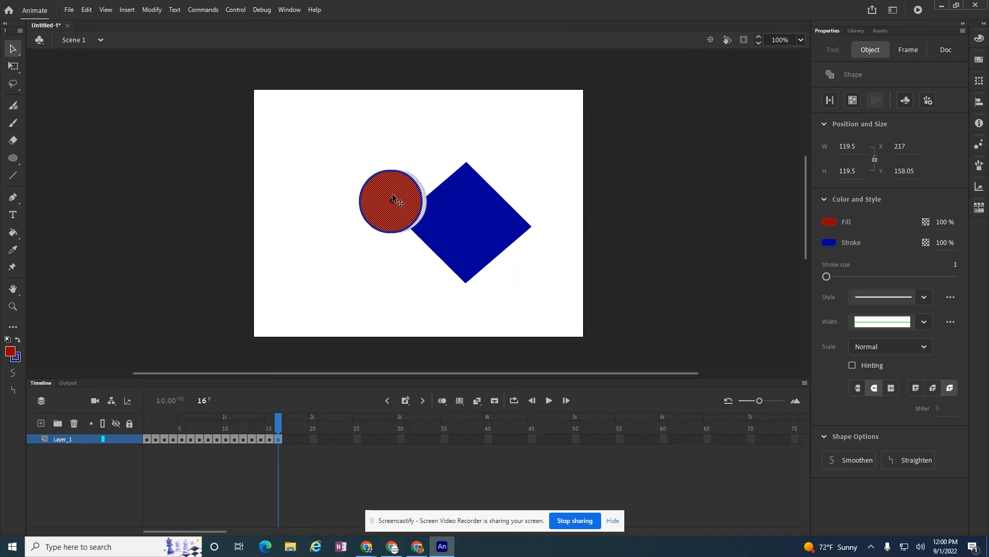
drag(392, 194, 384, 185)
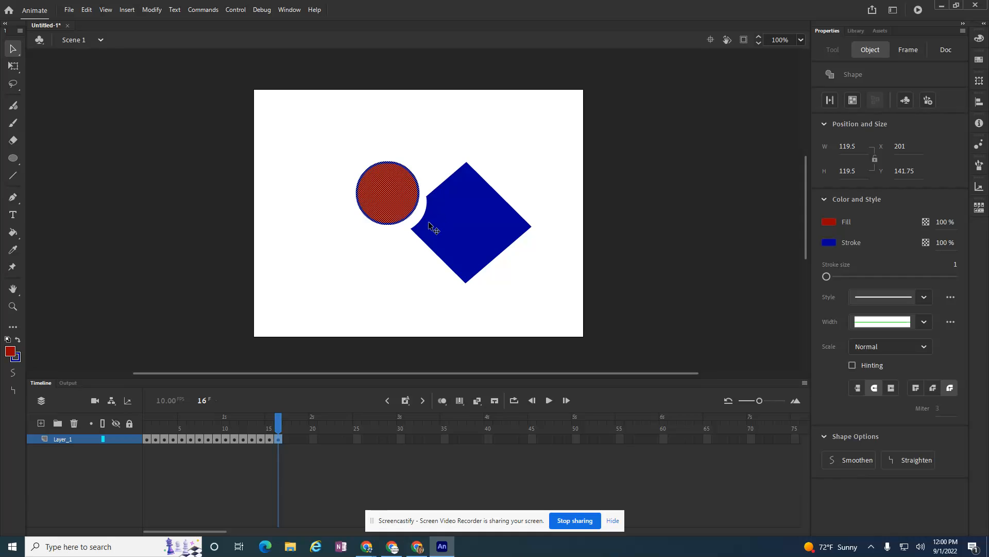
double_click(466, 217)
drag(468, 219, 488, 198)
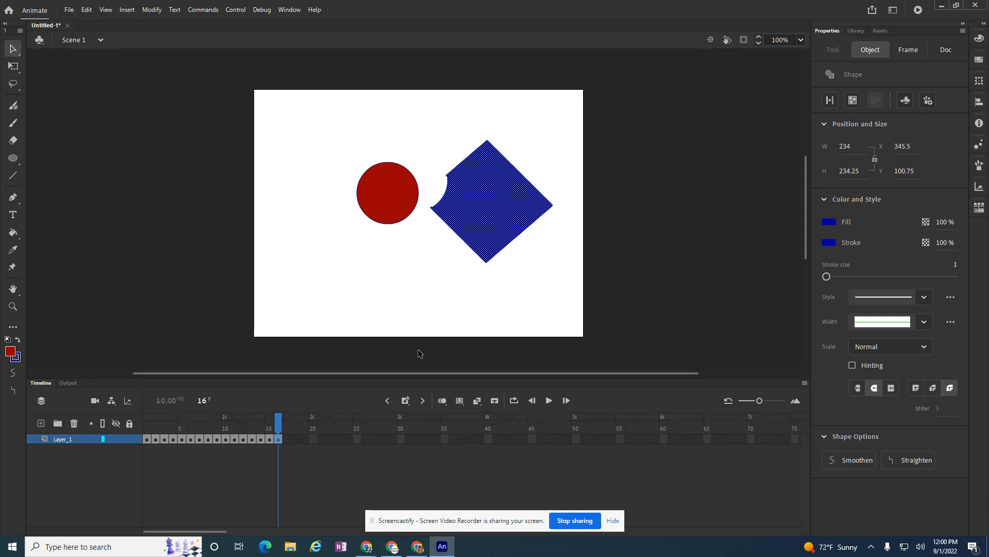
mouse_move(273, 427)
mouse_down()
mouse_move(260, 424)
mouse_move(279, 434)
mouse_up()
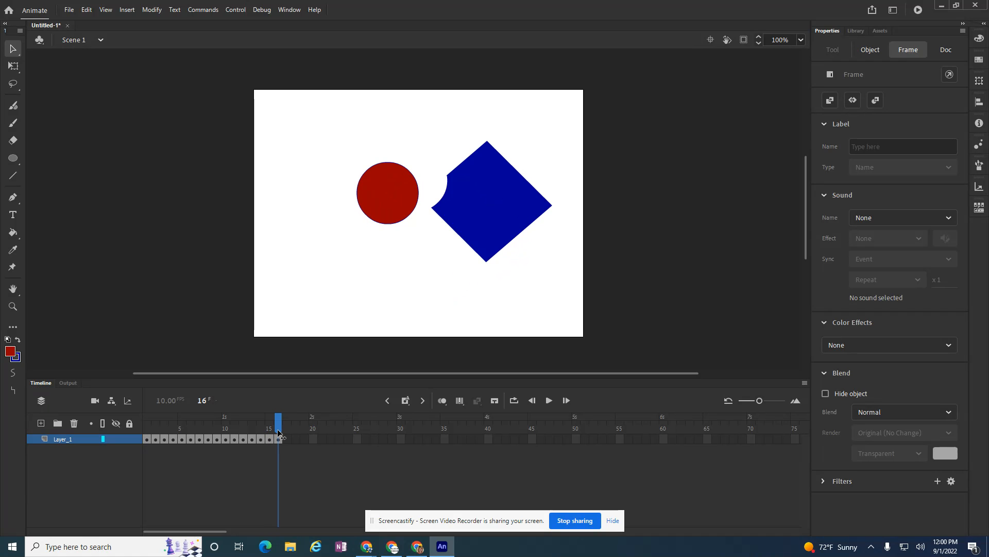
click(278, 436)
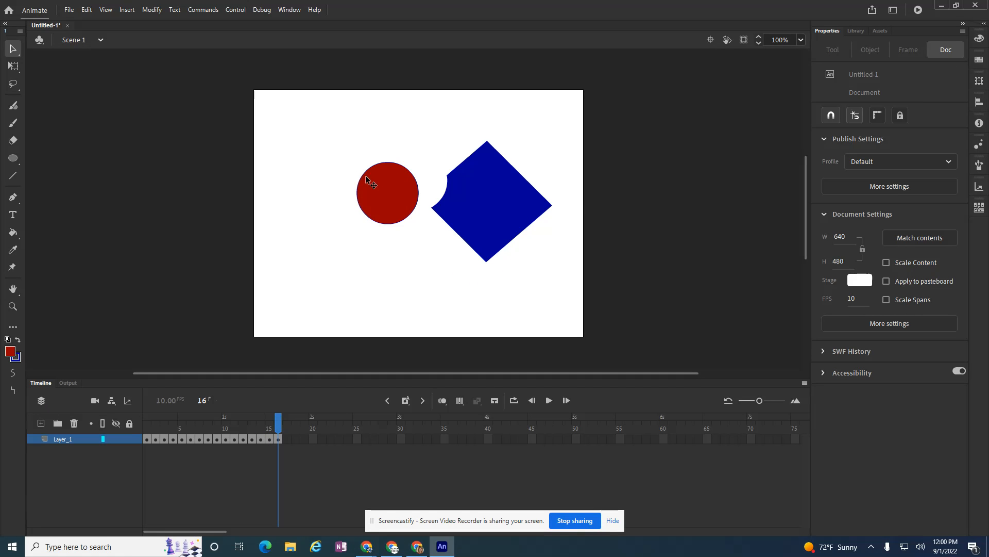
- Create a new Standard 640 x 480 character animation document and draw a red circle about 92.5 px wide in the stage's upper-left area
click(68, 9)
click(91, 21)
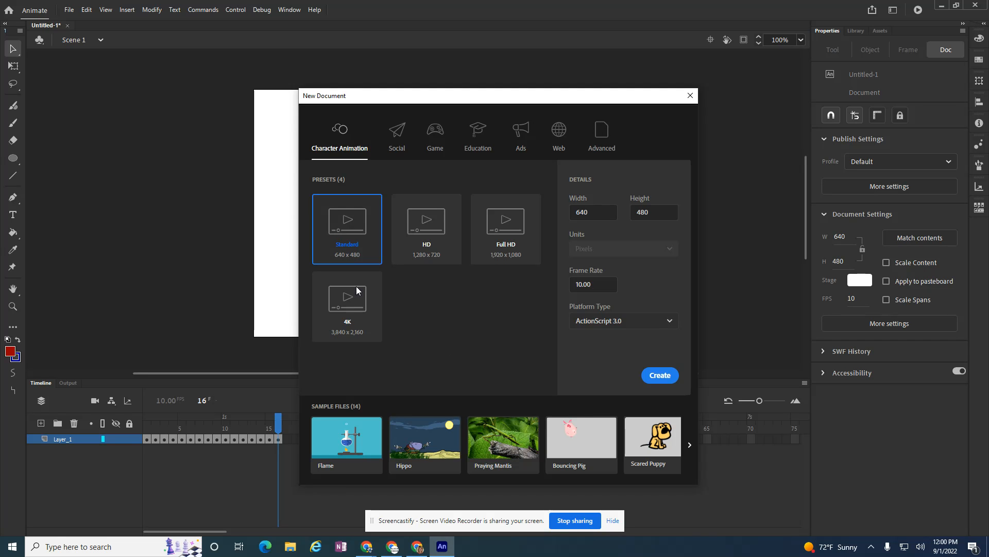
click(668, 381)
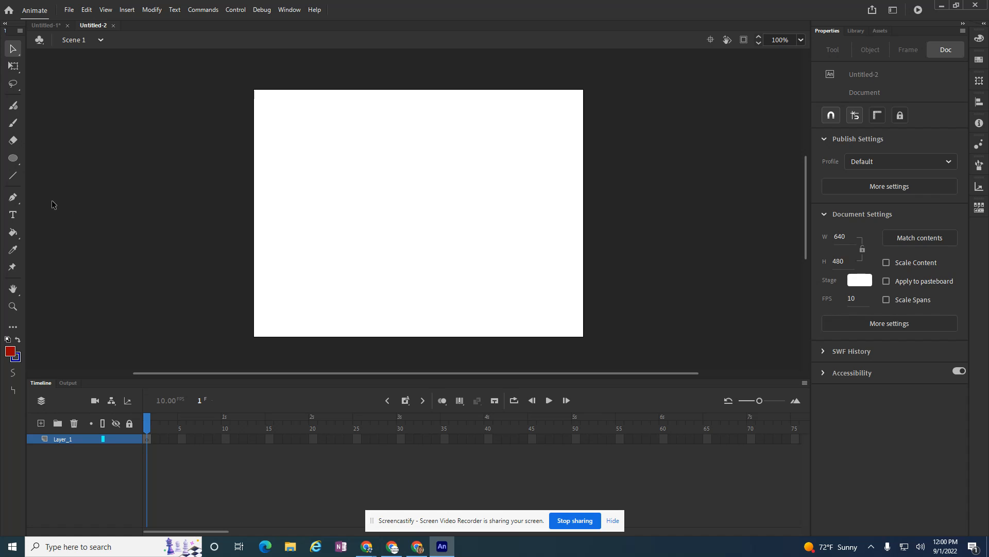
click(15, 162)
drag(308, 146, 356, 193)
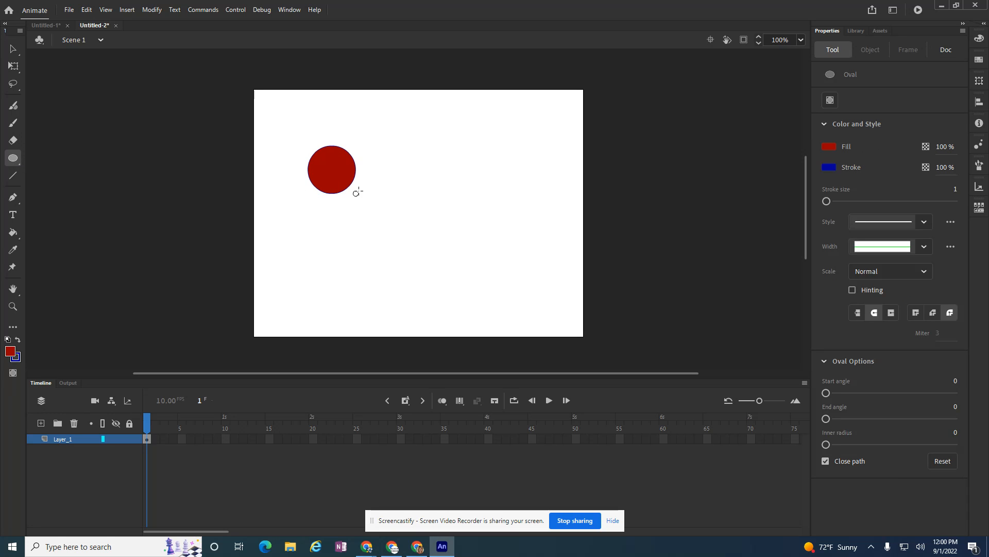
- Insert keyframes at frames 2 and 3, moving the circle to about X 143, Y 139.05 and X 178, Y 167.05 respectively
right_click(155, 439)
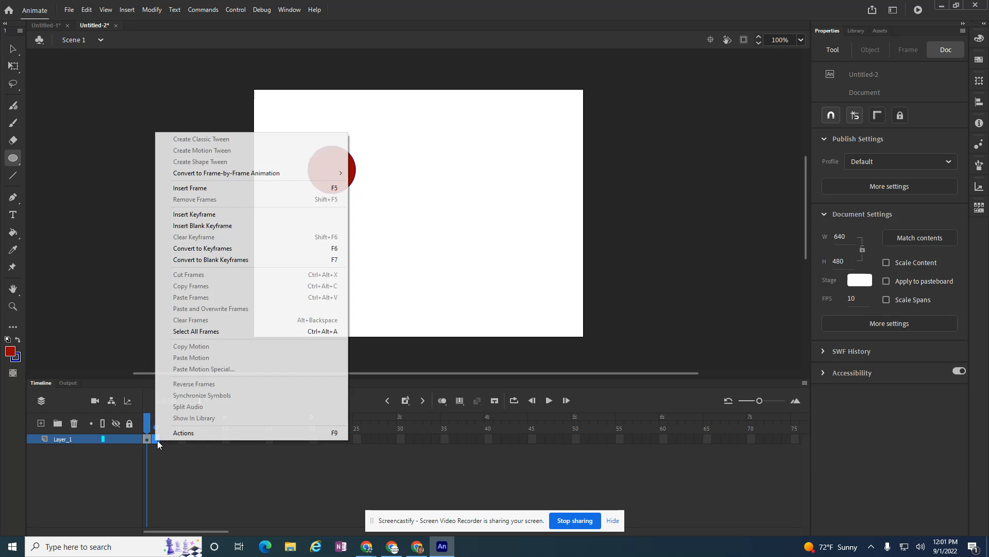
click(213, 216)
key(v)
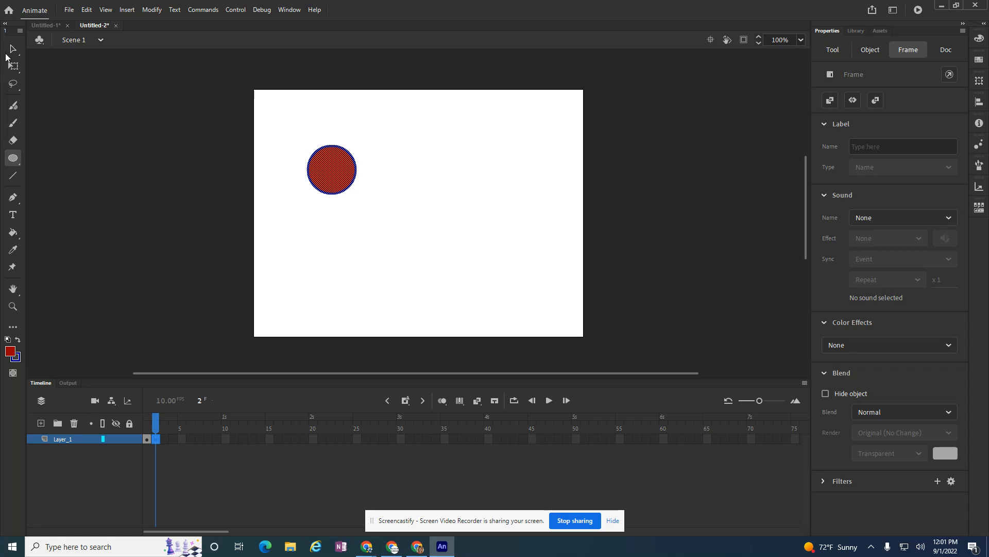
drag(331, 169, 350, 184)
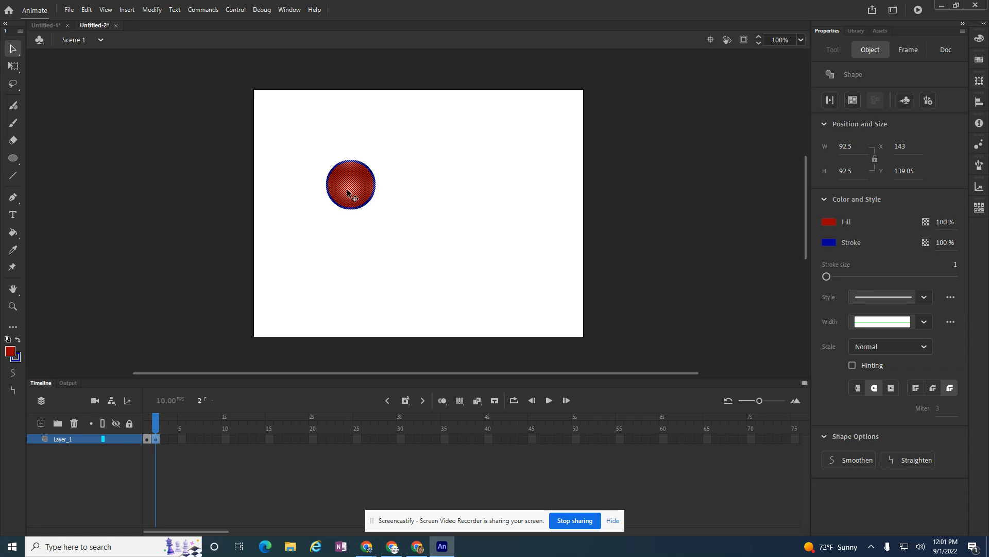
right_click(163, 439)
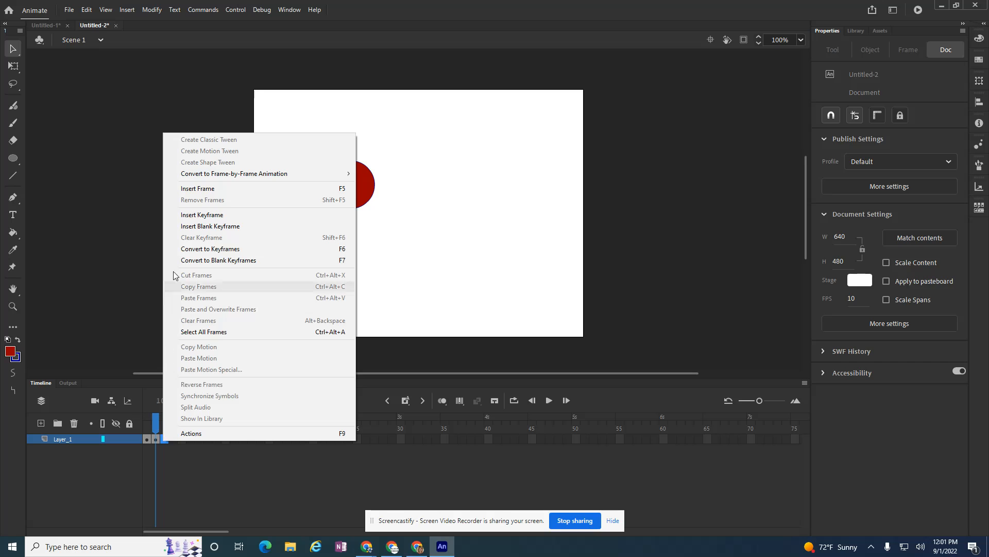
click(197, 216)
drag(344, 181, 362, 195)
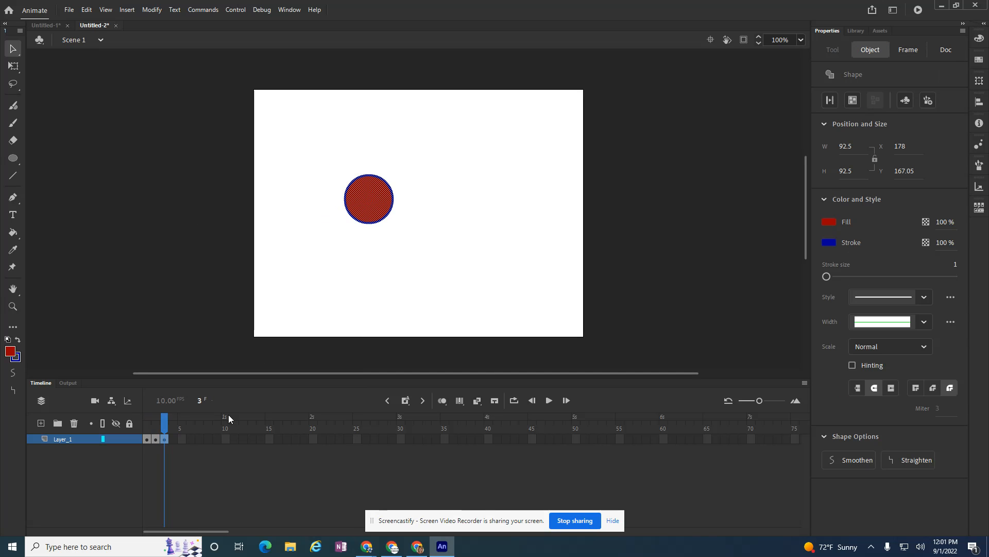
- Insert keyframes at frames 4 and 5, continuing the circle's diagonal path down and right across the stage
right_click(171, 439)
click(199, 212)
drag(369, 204, 403, 234)
right_click(182, 439)
click(221, 216)
key(Return)
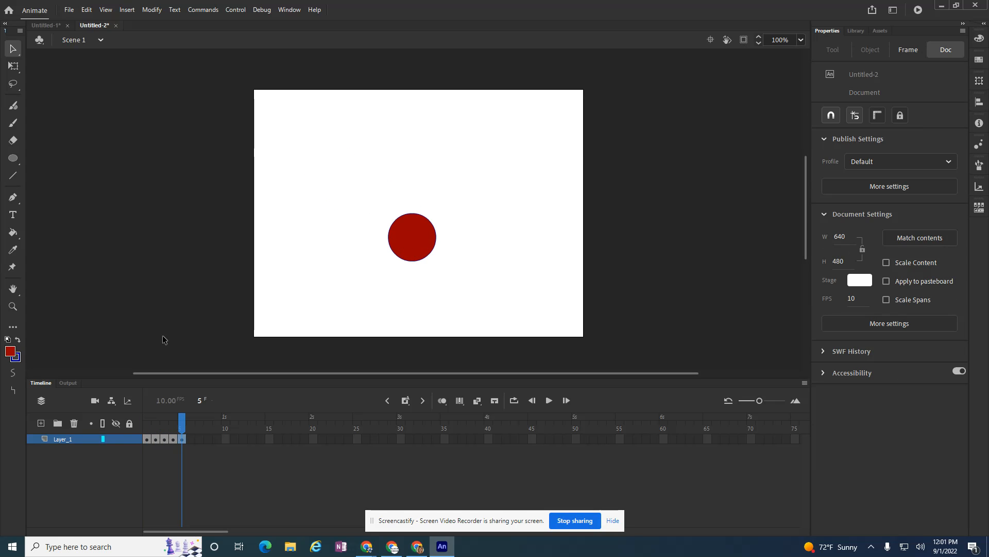
- Insert a trial layer above Layer_1 three times, each by a different method, undoing every insertion
click(41, 423)
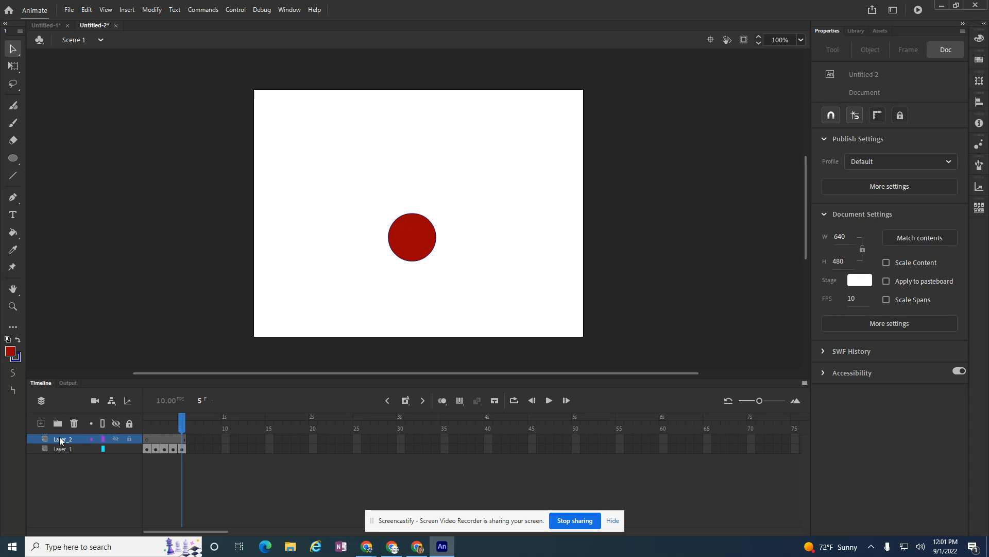
key(ctrl+z)
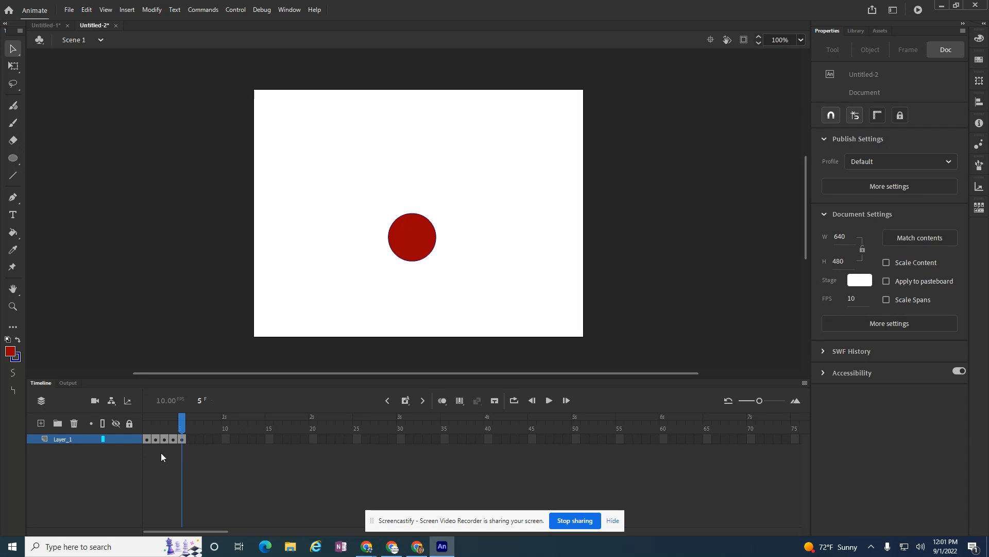
right_click(66, 444)
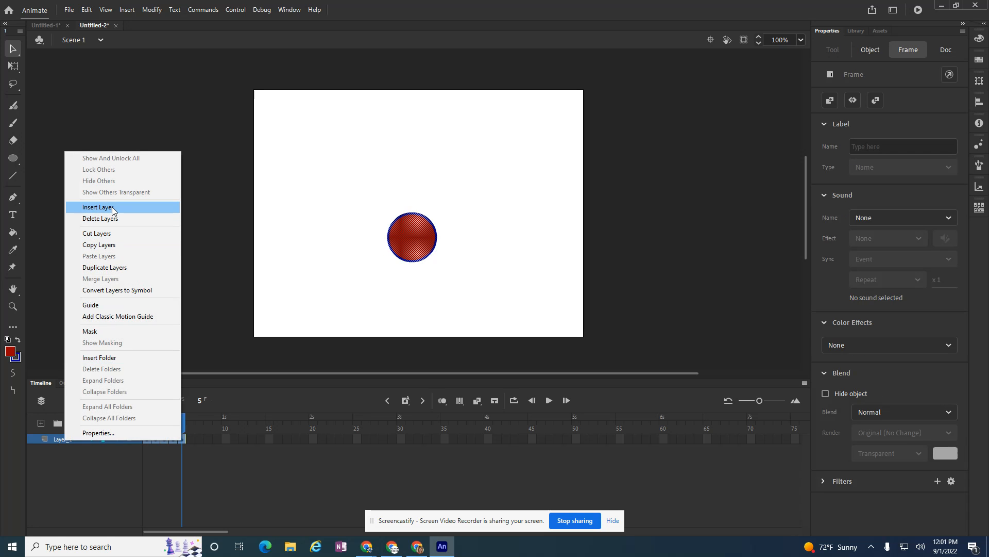
click(112, 207)
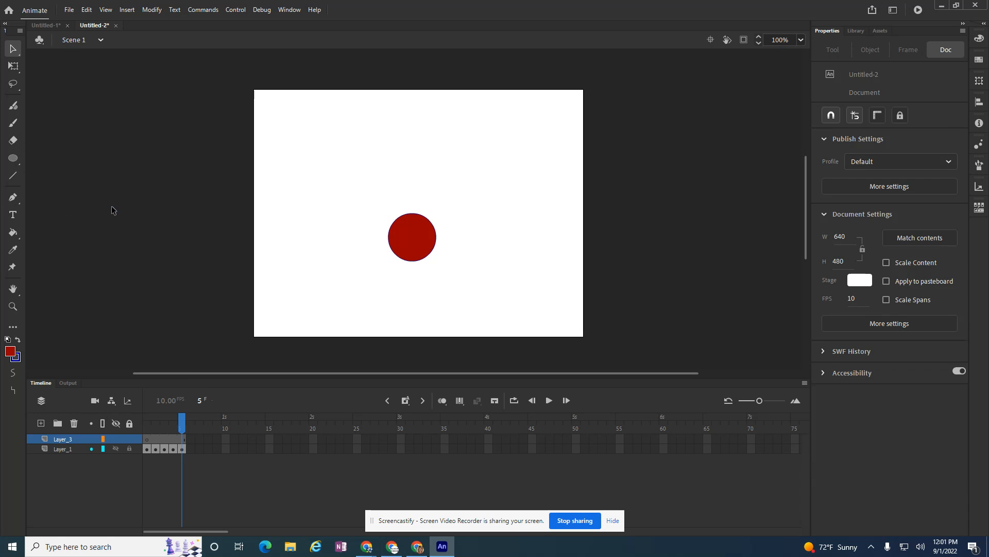
key(ctrl+z)
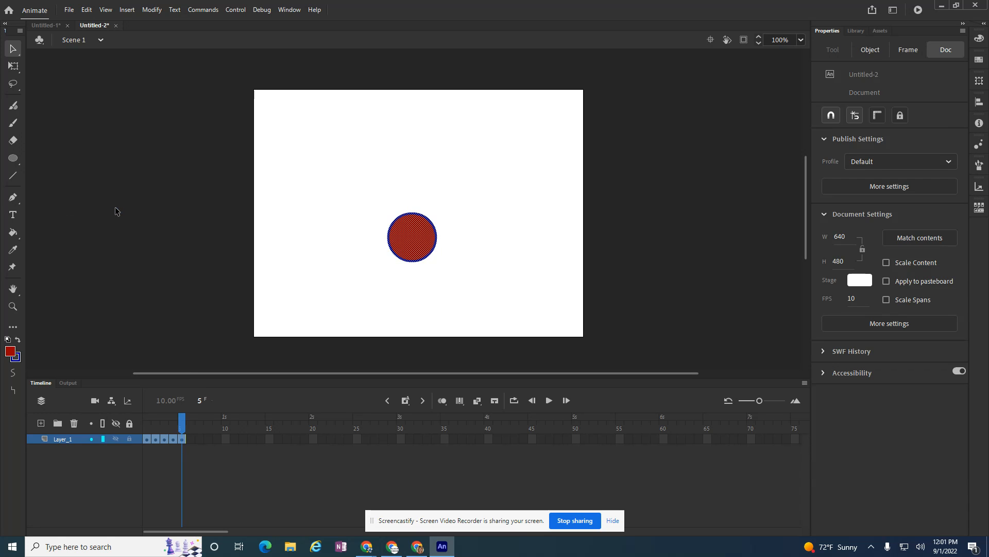
click(126, 11)
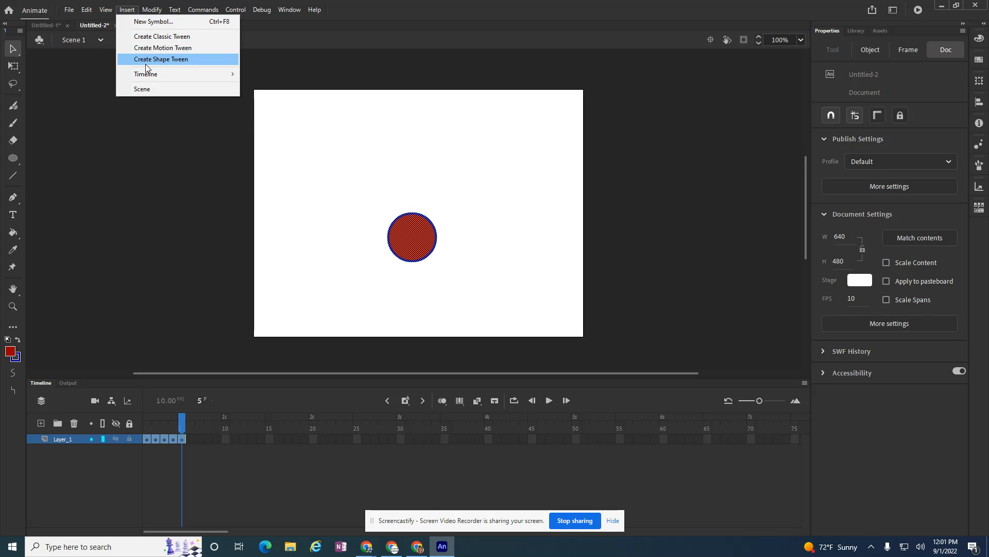
mouse_move(148, 74)
click(263, 74)
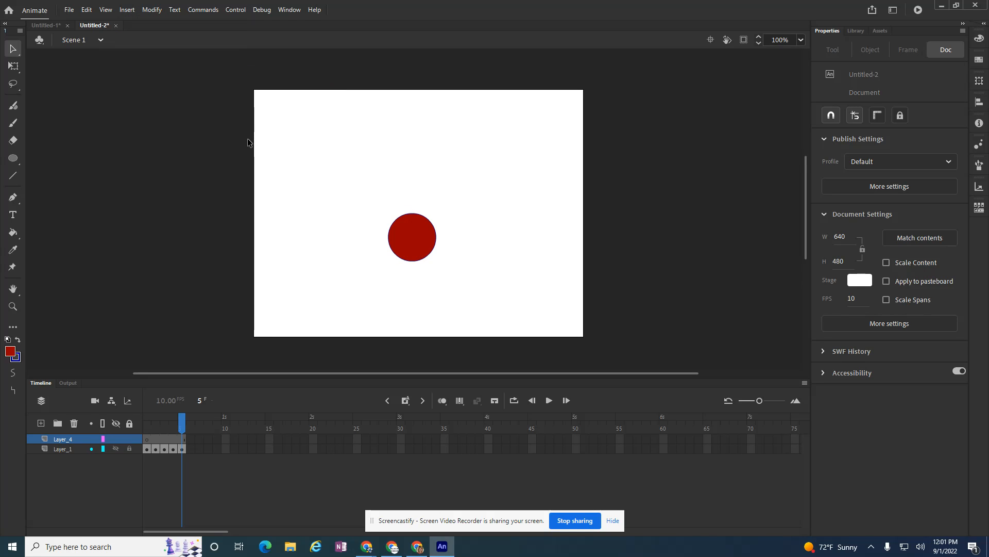
key(ctrl+z)
- Add a new layer above Layer_1 and make its first frame current
click(41, 424)
drag(181, 427, 146, 428)
click(144, 441)
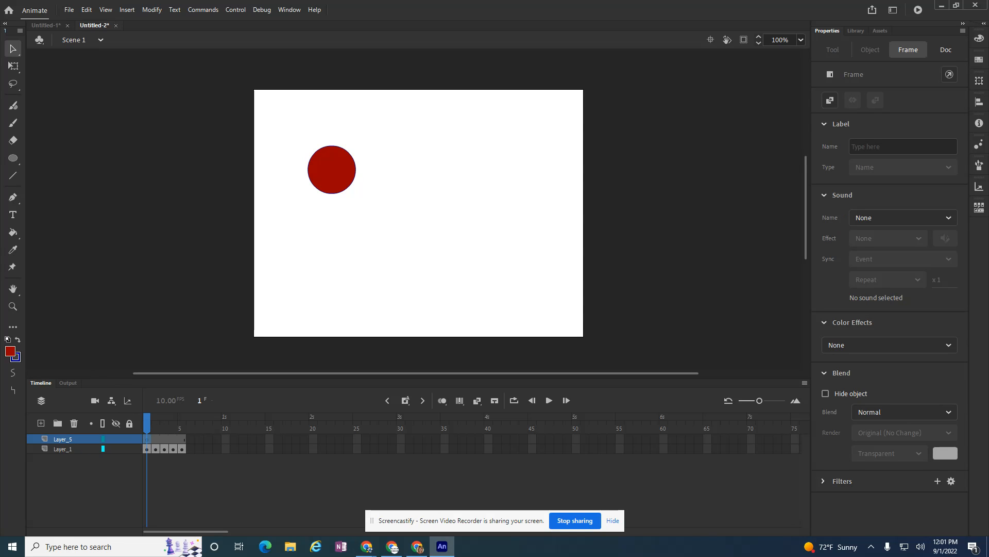
- Draw a blue-filled square about 82 px wide in the stage's upper-right area, in frame 1 of the new layer
click(17, 161)
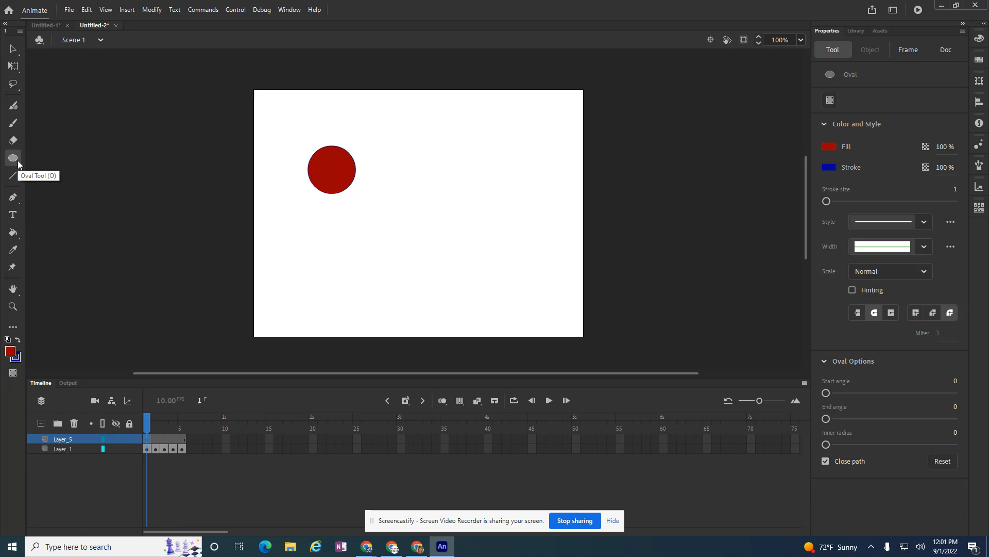
click(17, 161)
click(56, 157)
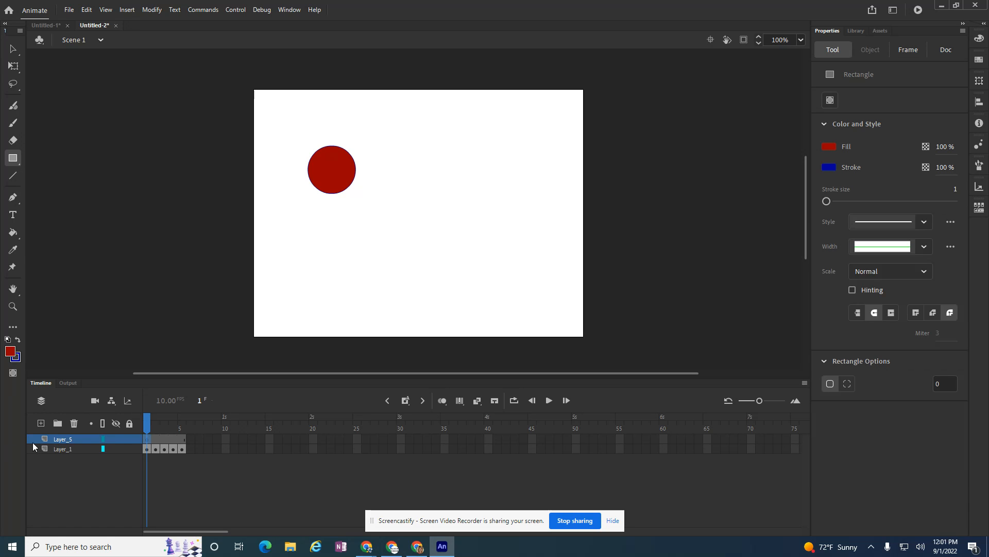
click(11, 352)
click(66, 409)
drag(506, 143, 549, 186)
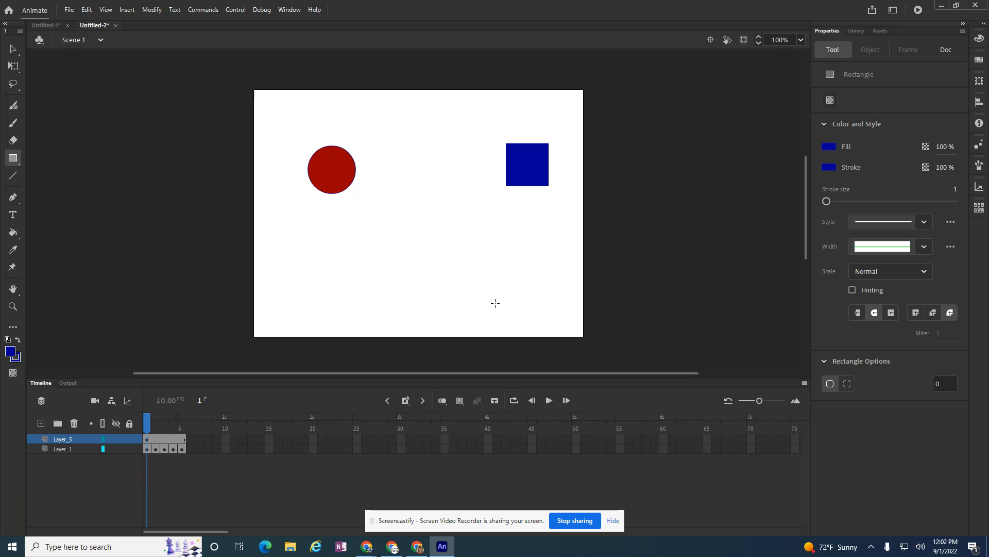
- Insert a keyframe at frame 2 of the new layer and move the blue square down and left to about X 456, Y 129.05
mouse_move(147, 423)
mouse_down()
mouse_move(182, 431)
mouse_move(155, 433)
mouse_up()
right_click(154, 438)
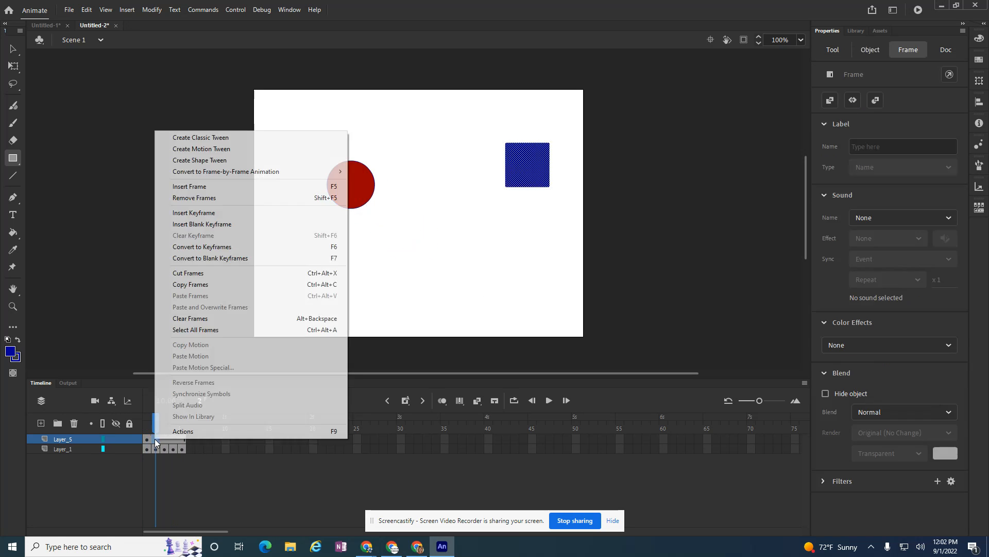
click(220, 213)
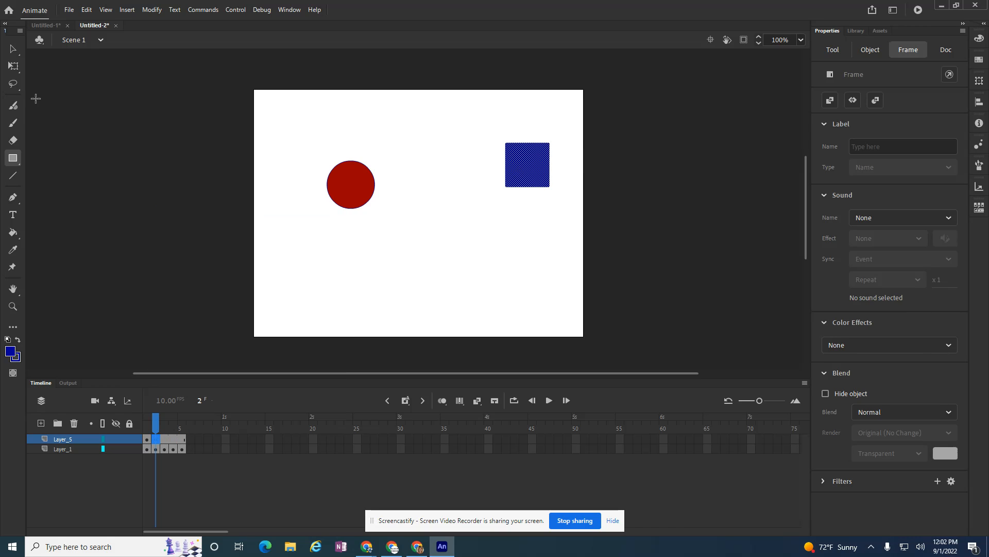
key(v)
drag(538, 164, 520, 176)
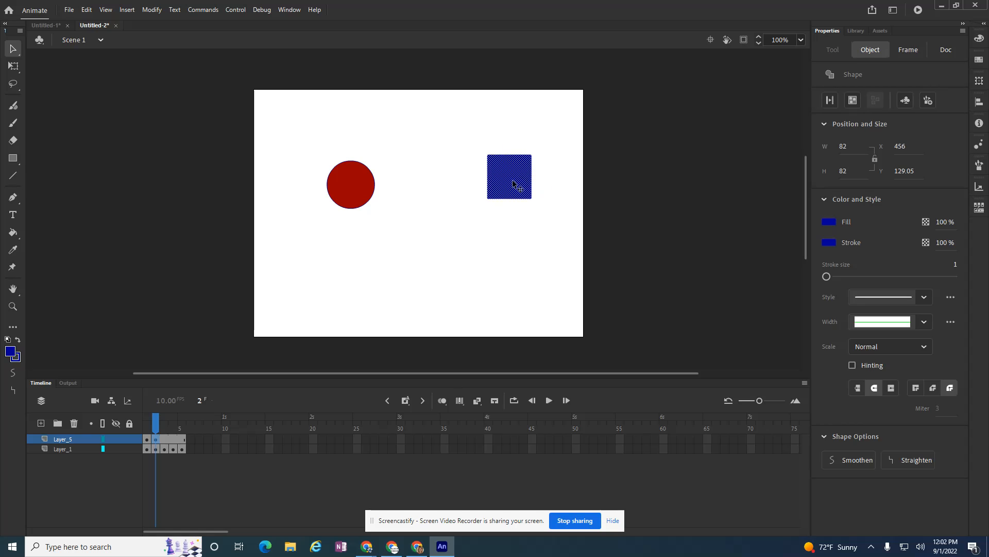
- Insert keyframes at frames 3 and 4 of Layer_5, moving the blue square down and left to about X 323.5, Y 219.55
right_click(164, 439)
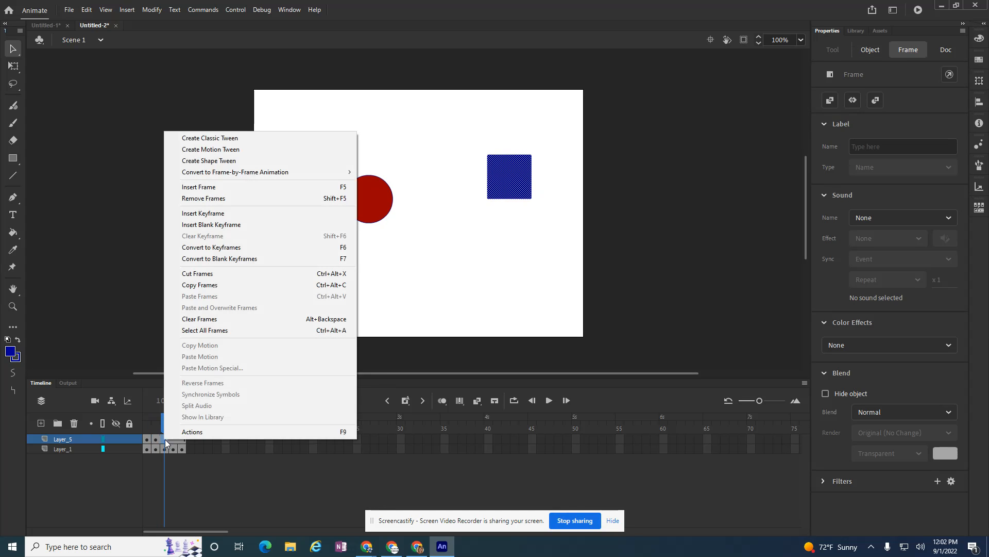
click(225, 213)
click(515, 184)
drag(514, 182, 455, 230)
right_click(172, 439)
click(233, 218)
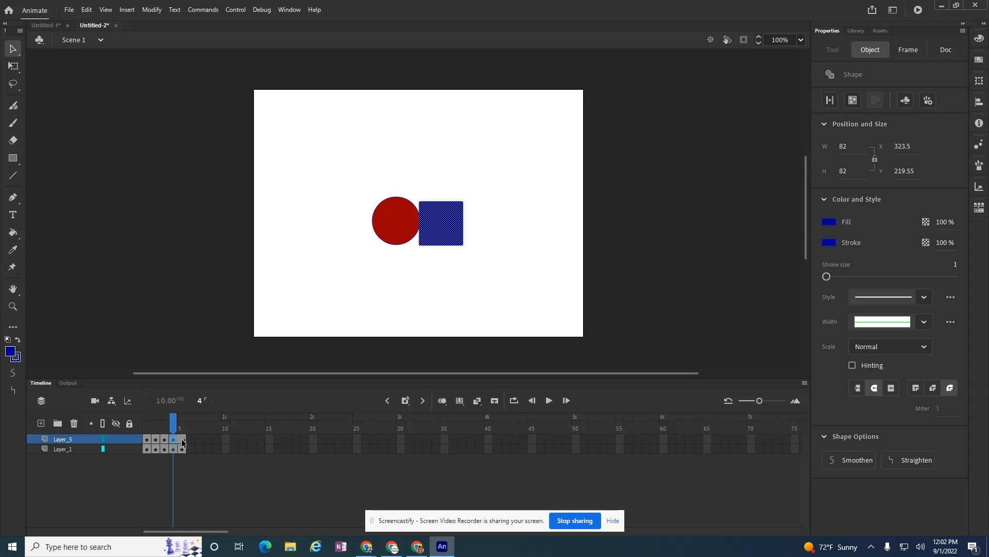
- Insert a keyframe at frame 5 of Layer_5 and move the blue square over the circle to about X 278.5, Y 251.55
right_click(182, 440)
click(242, 213)
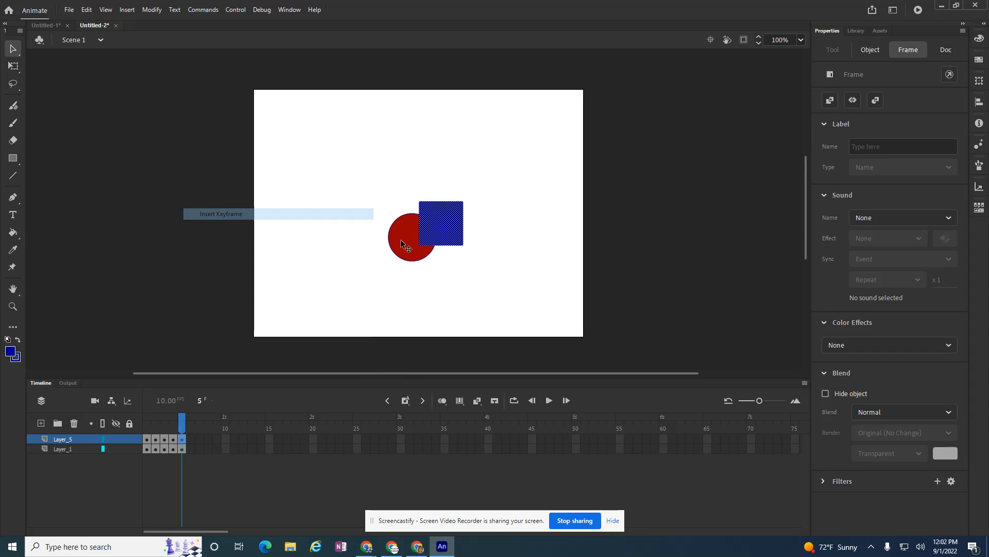
click(430, 233)
drag(430, 235, 407, 252)
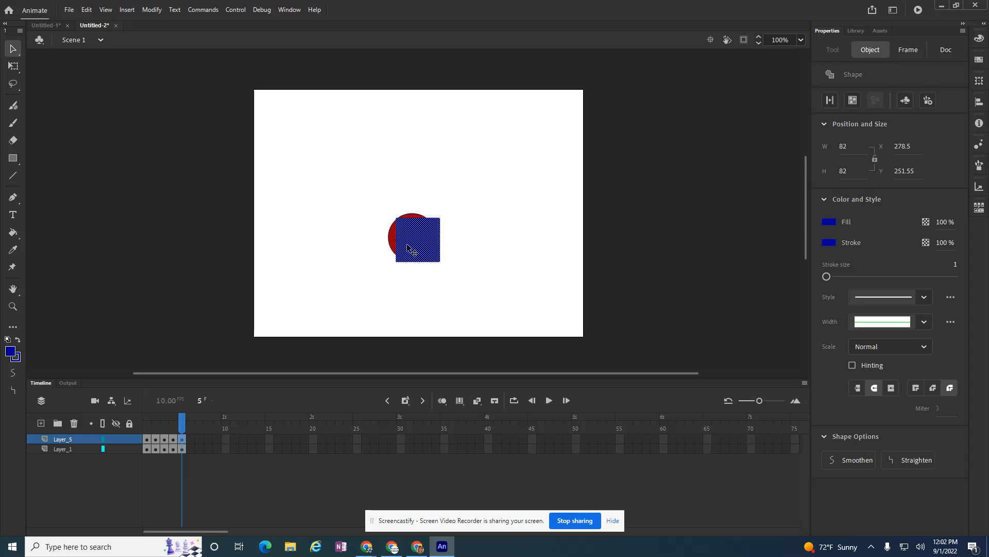
- Insert a keyframe at frame 6 of Layer_5 and move the blue square to about X 259.5, Y 269.55
right_click(193, 442)
click(243, 213)
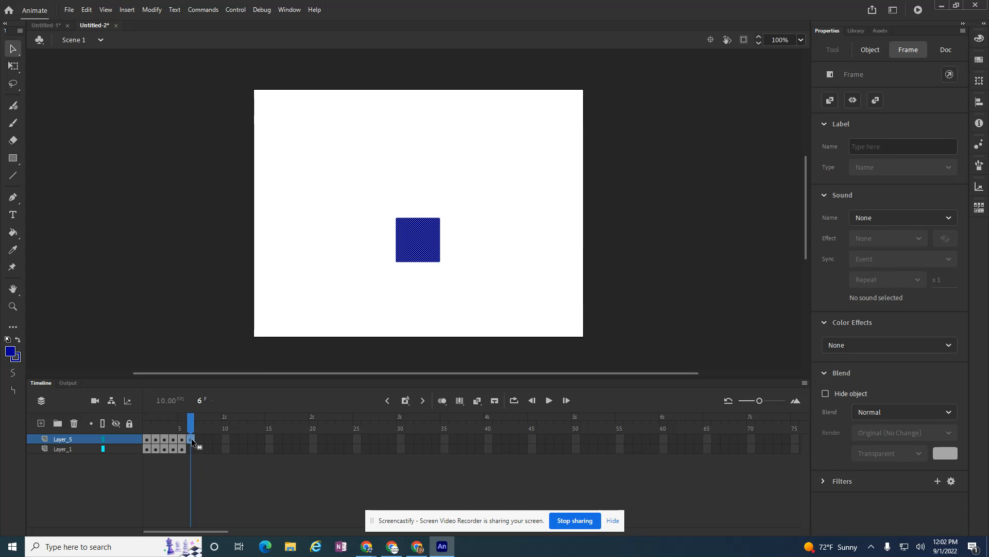
drag(422, 249, 413, 258)
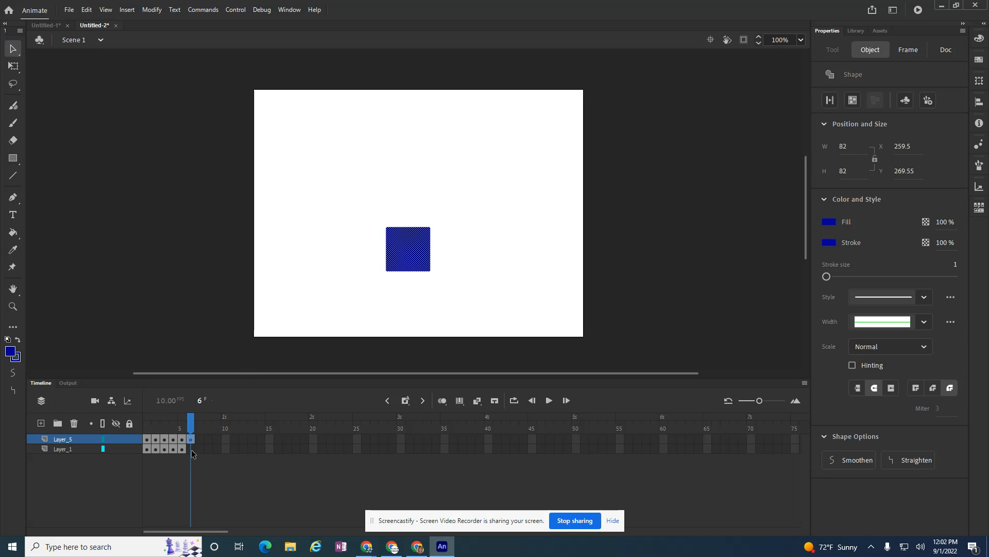
mouse_move(190, 422)
mouse_down()
mouse_move(146, 427)
mouse_move(192, 437)
mouse_up()
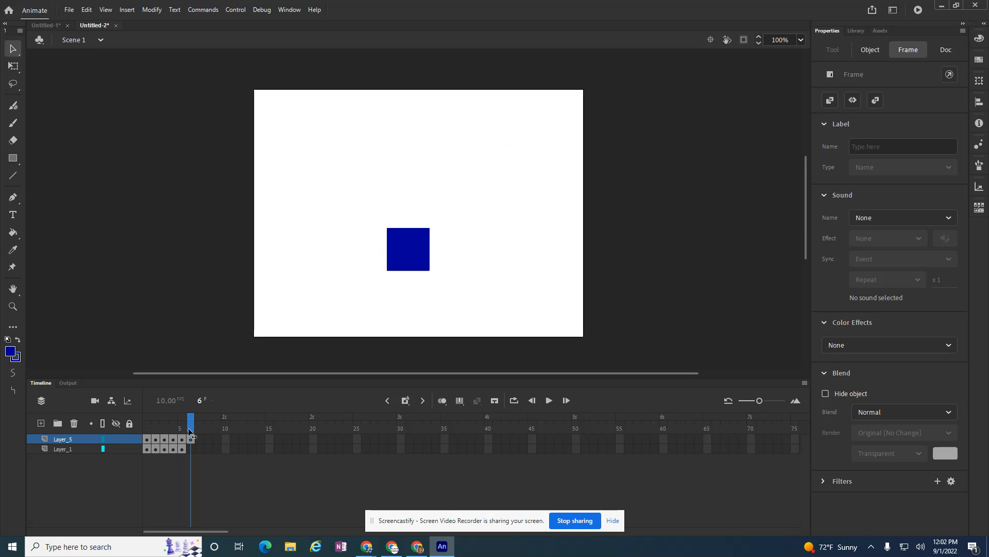
click(190, 463)
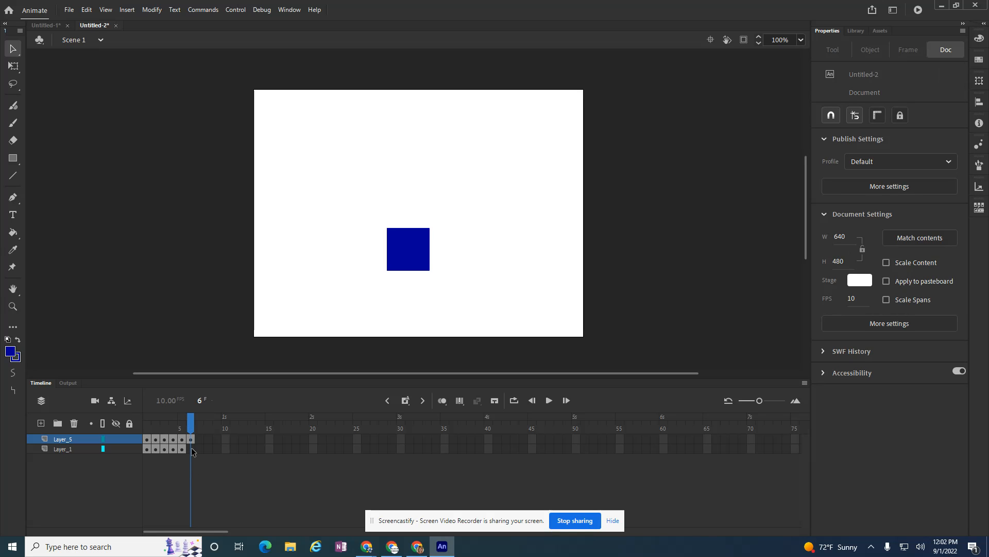
- Add a frame 6 keyframe on Layer_1 with the red circle moved to about X 302, Y 259.05, and a frame 7 keyframe on Layer_5
right_click(190, 447)
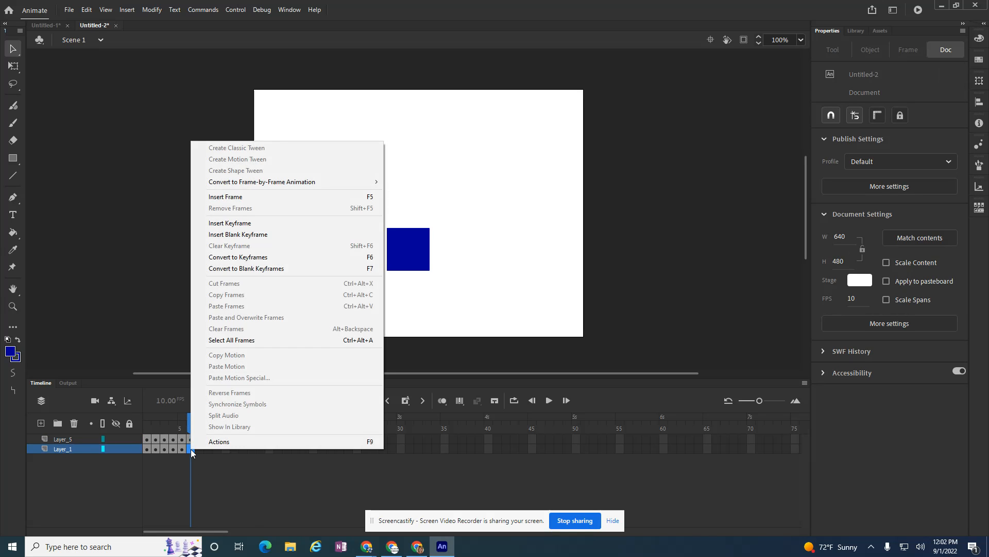
click(228, 222)
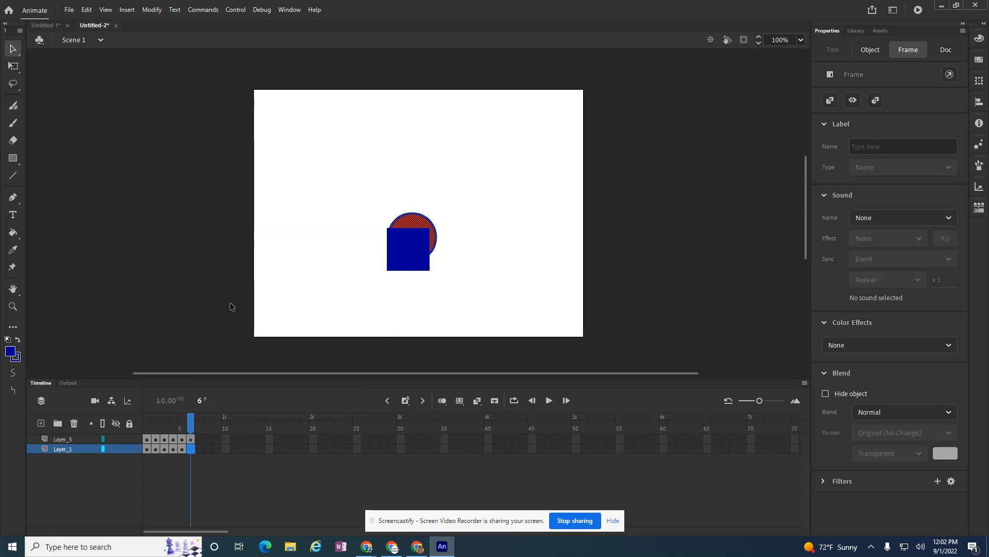
drag(413, 220, 433, 229)
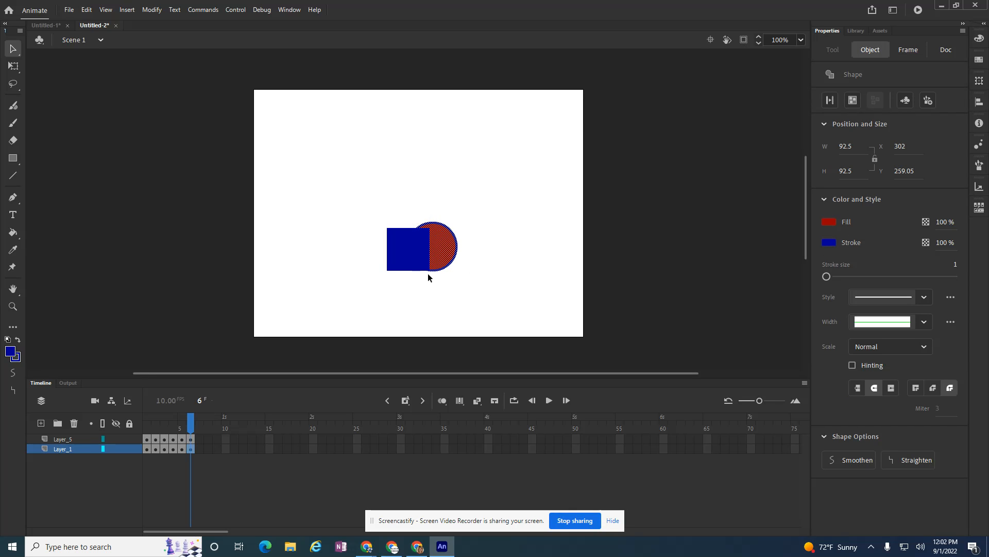
right_click(200, 439)
click(252, 214)
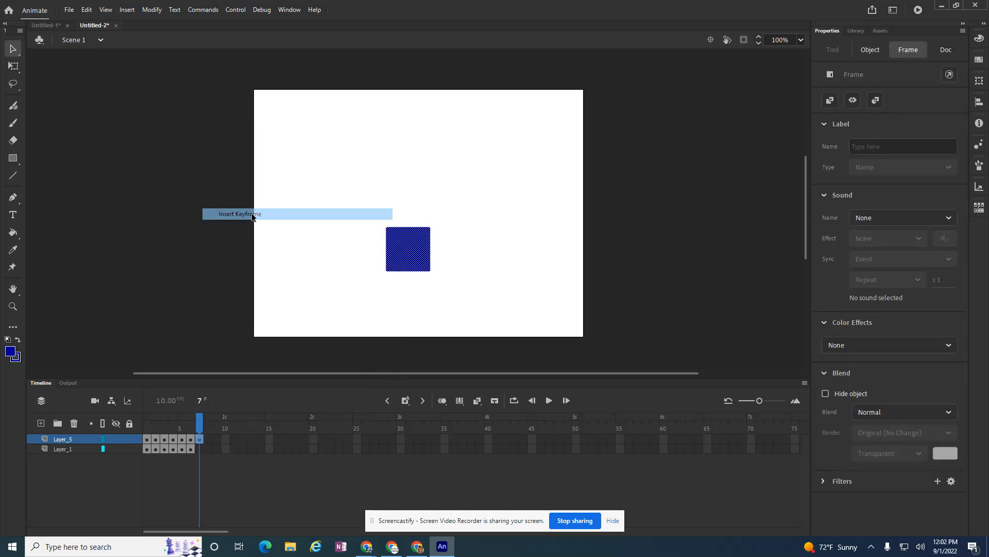
- Rename Layer_5 as "blue" and Layer_1 as "red"
double_click(71, 438)
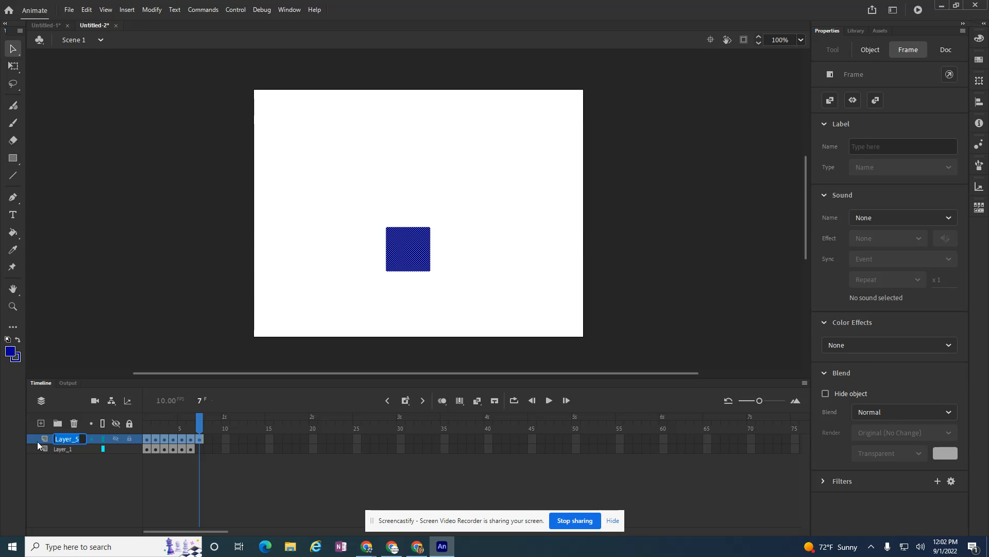
text(blue)
key(Return)
double_click(61, 449)
text(red)
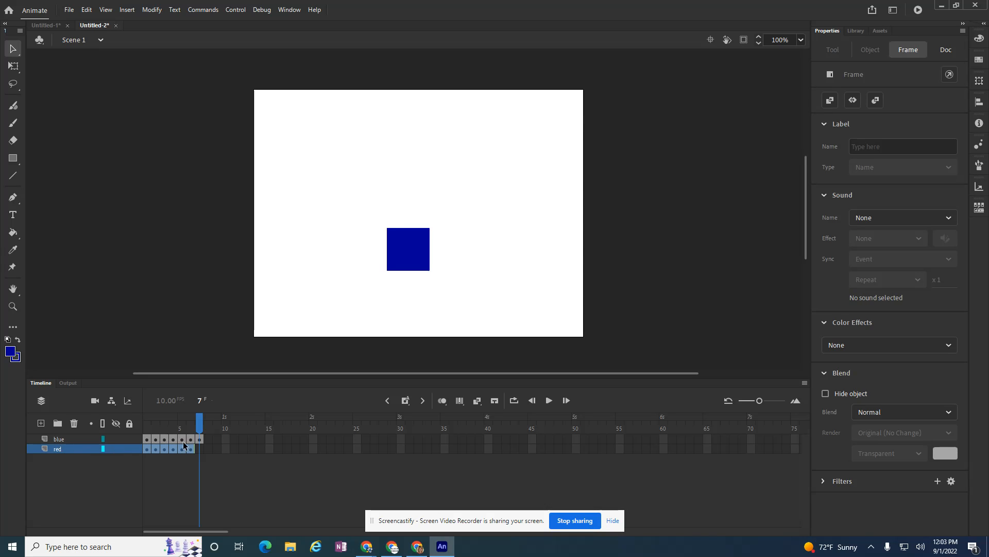
- Insert a keyframe at frame 7 of the red layer and move the circle down and right to about X 334, Y 282.05
click(200, 450)
right_click(201, 450)
click(271, 225)
drag(446, 249, 461, 260)
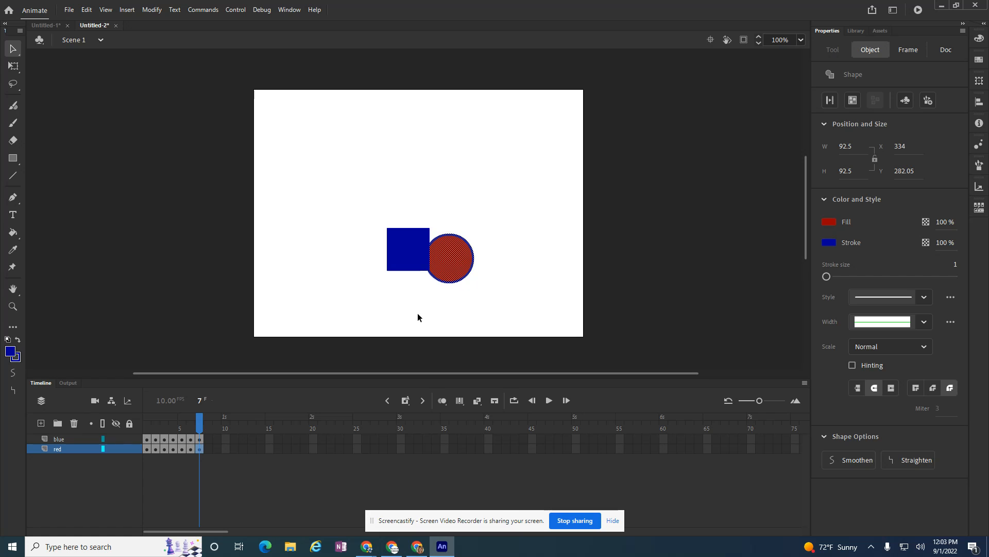
- Insert a keyframe at frame 8 of the red layer and move the circle to about X 369, Y 305.05
right_click(208, 449)
click(250, 224)
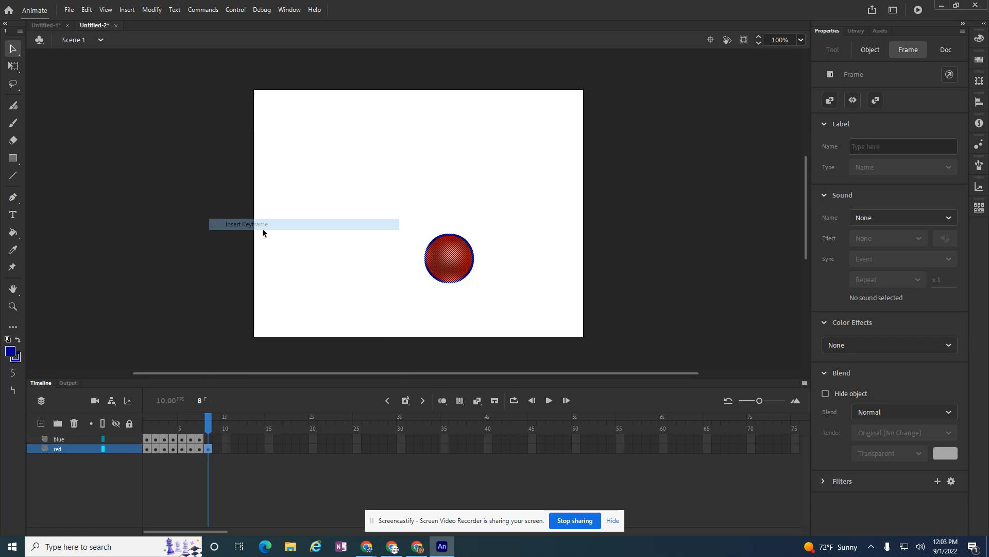
drag(441, 264, 460, 273)
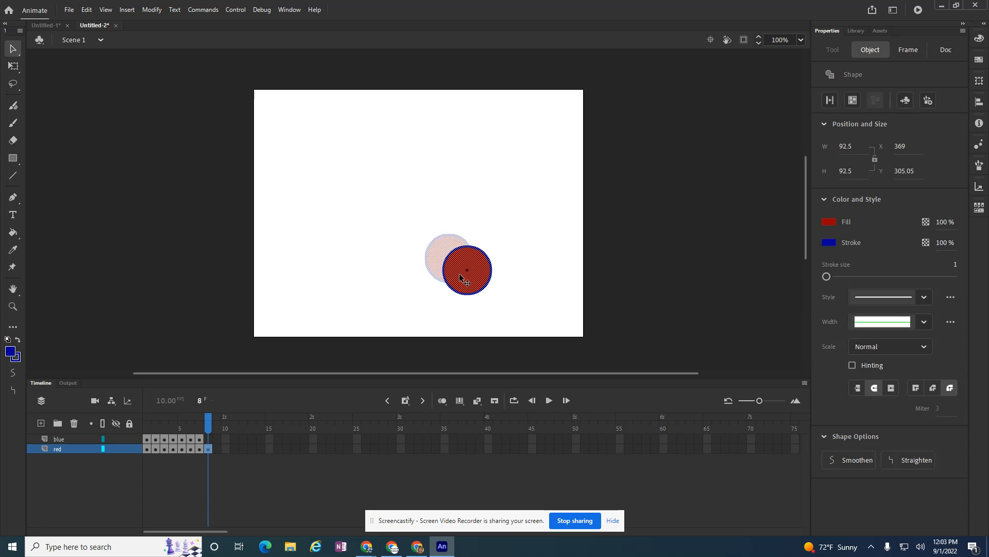
- Insert a keyframe at frame 8 of the blue layer and move the square down and left to about X 205.5, Y 305.05
right_click(208, 439)
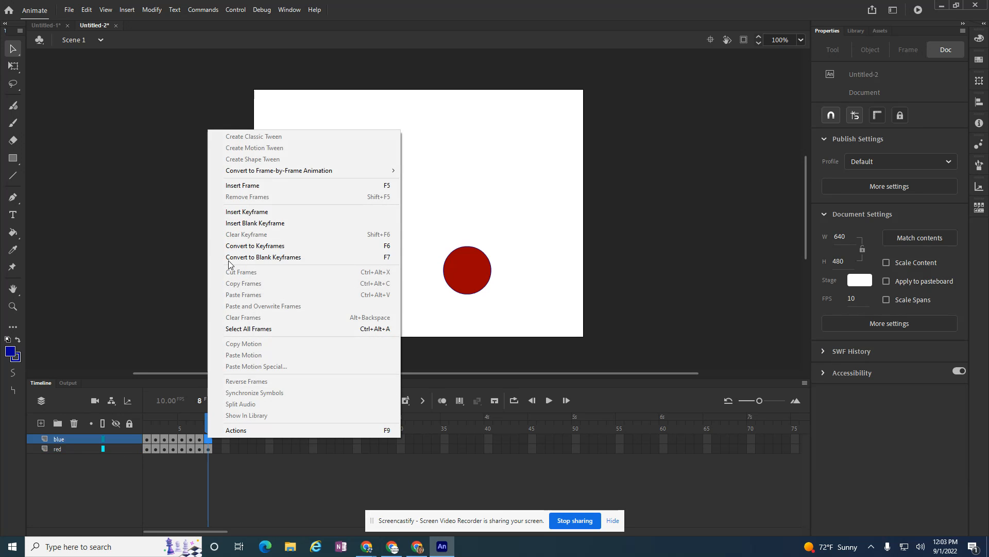
click(248, 217)
drag(408, 257, 382, 276)
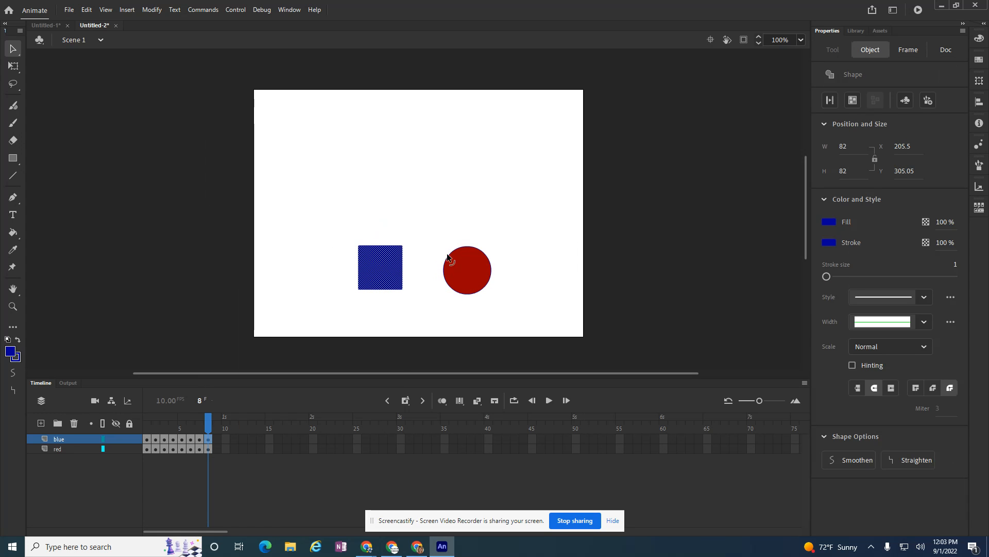
- Deselect the square and play the animation on the stage to check how the two shapes pass each other
click(789, 178)
key(Return)
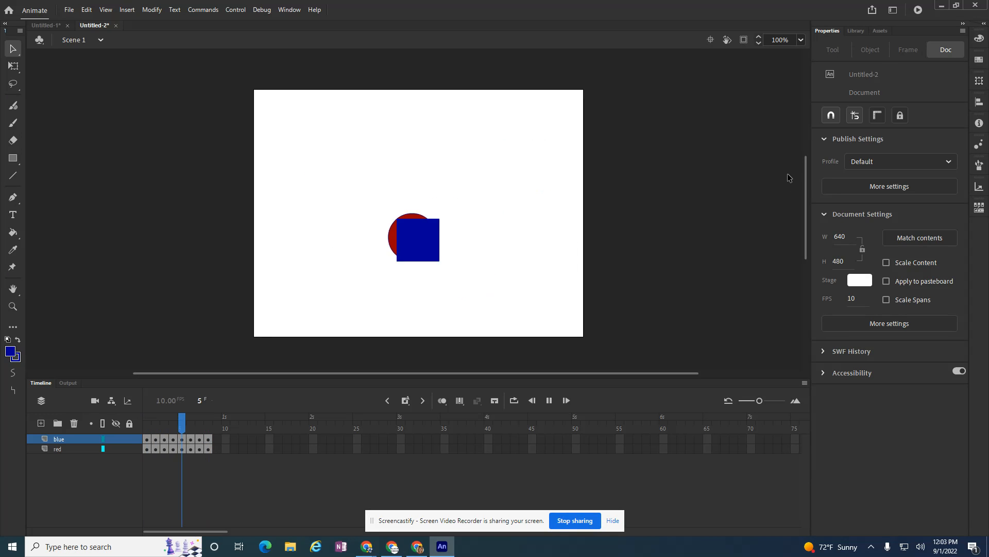
key(Return)
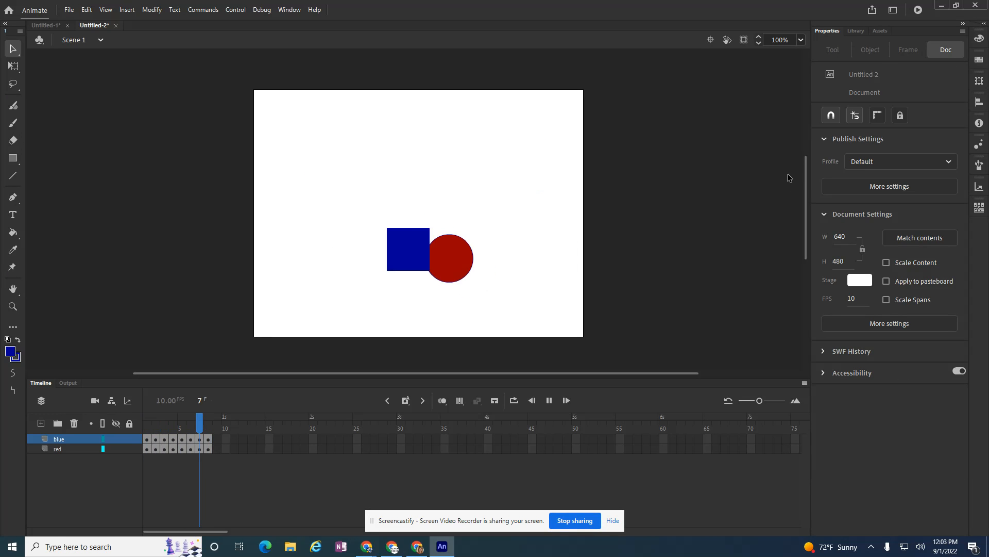